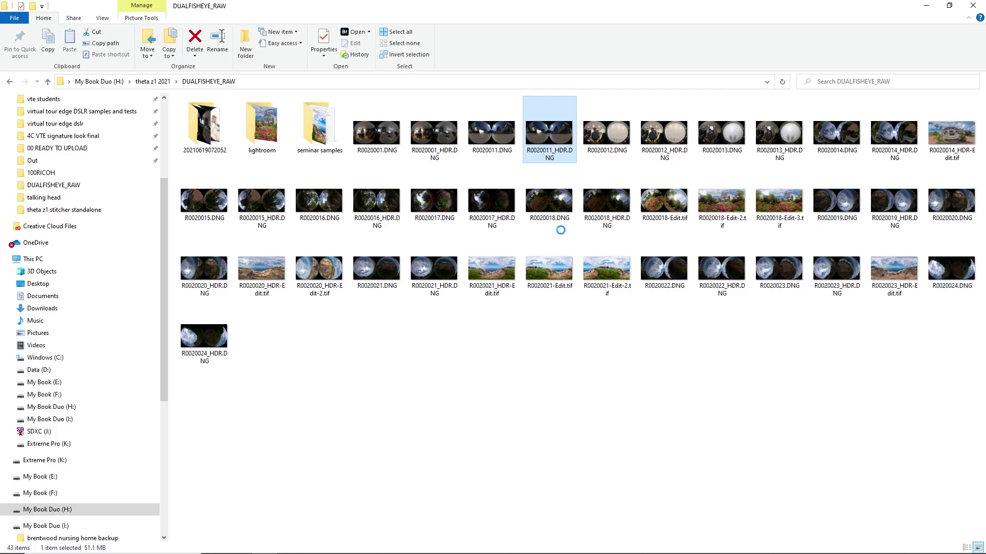
# Open R0020011_HDR.DNG in Affinity Photo from the file's Open with menu.
pyautogui.rightClick(545, 143)
pyautogui.moveTo(513, 230)
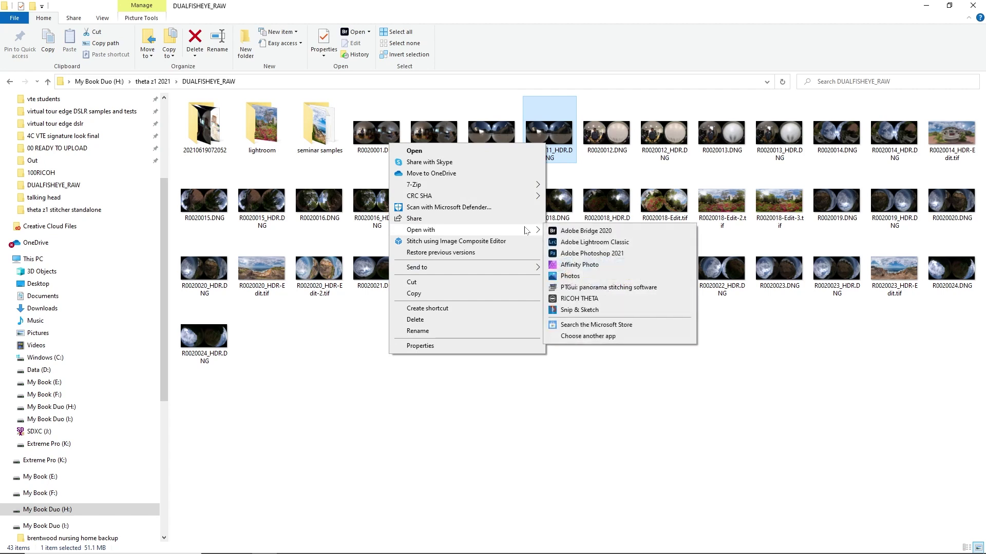
pyautogui.click(600, 266)
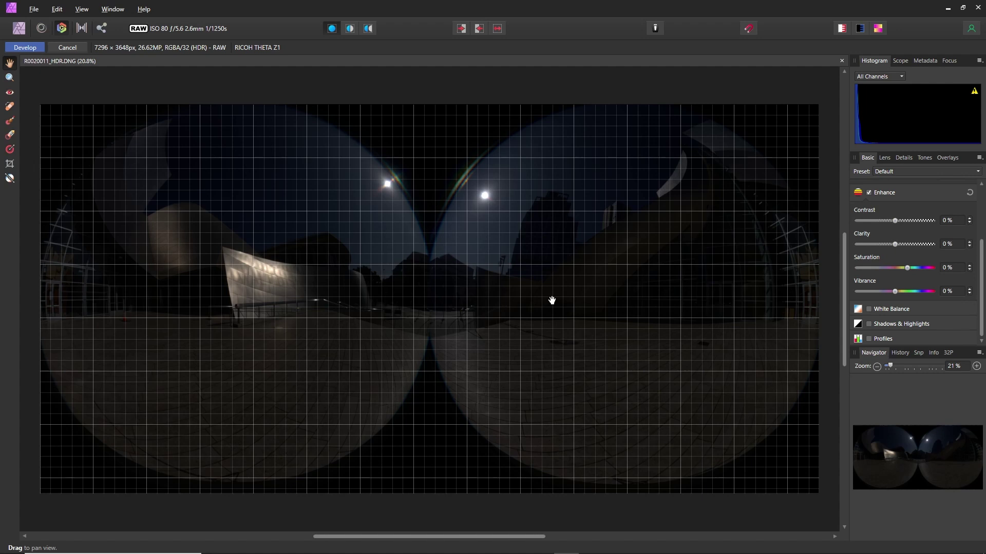
# Enable Shadows & Highlights with highlights at -100%, undoing the shadow lift to 100%.
pyautogui.click(913, 329)
pyautogui.scroll(-2, 980, 340)
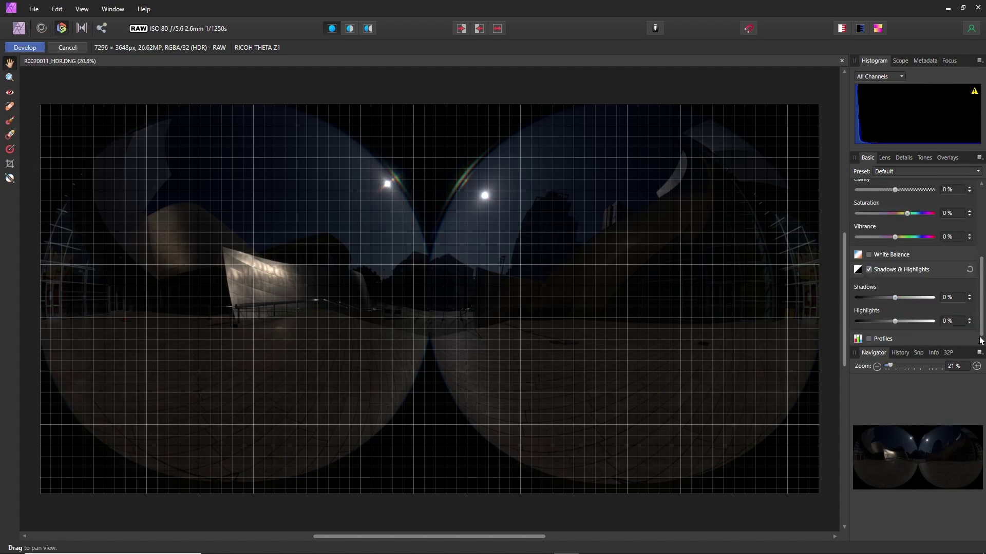
pyautogui.moveTo(894, 321); pyautogui.dragTo(855, 321)
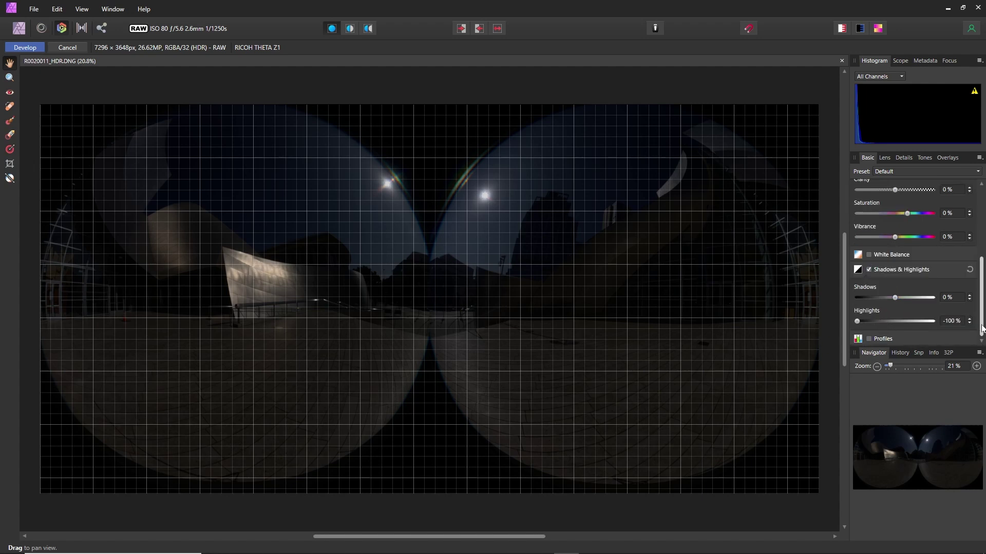
pyautogui.moveTo(896, 297); pyautogui.dragTo(933, 299)
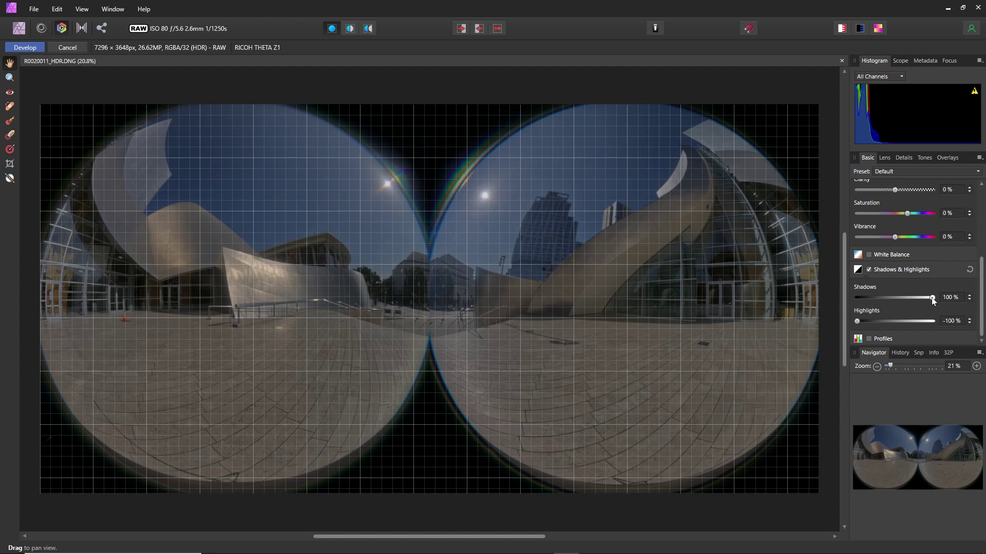
pyautogui.hotkey('ctrl', 'z')
# Raise exposure and increase clarity to 14%, then develop into a pixel layer.
pyautogui.scroll(3, 888, 217)
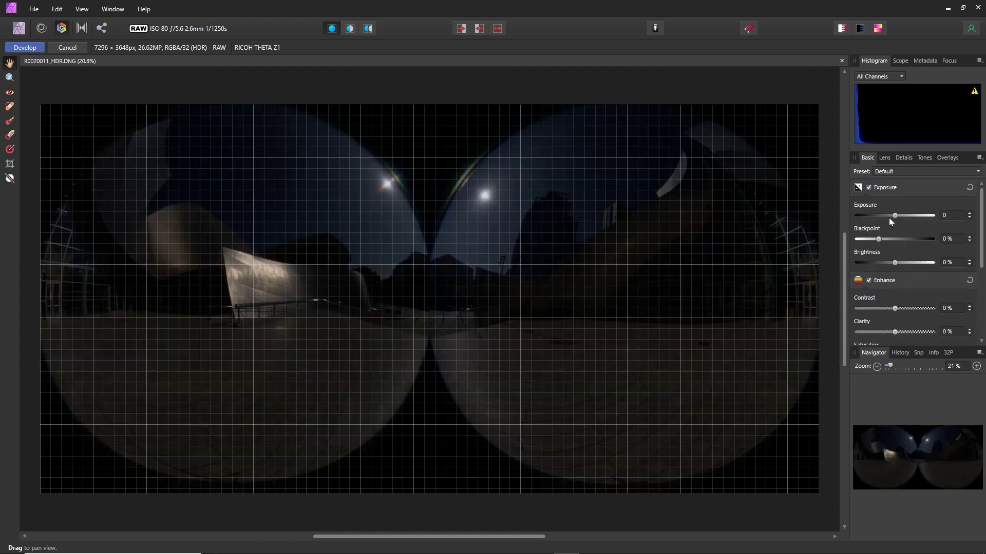
pyautogui.moveTo(895, 215); pyautogui.dragTo(932, 215)
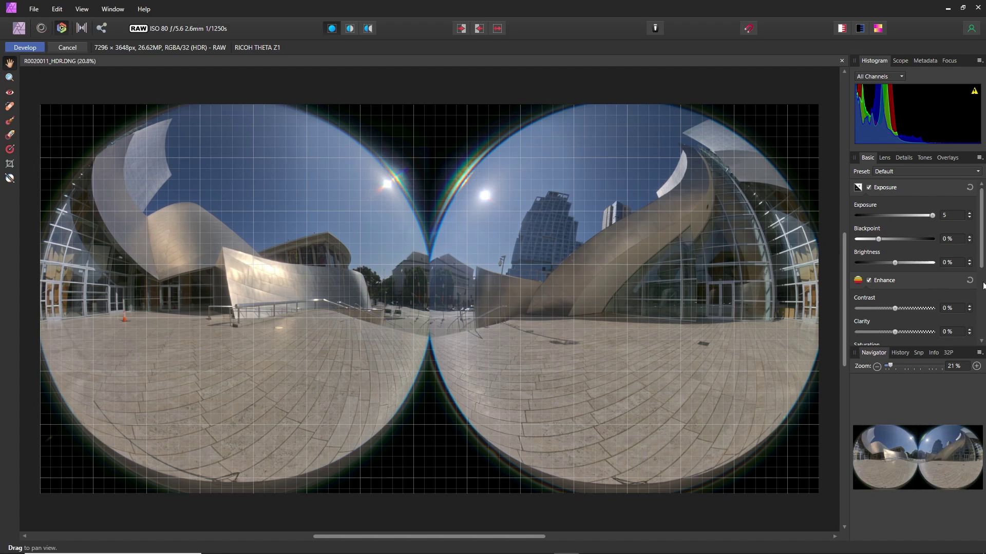
pyautogui.scroll(-3, 983, 295)
pyautogui.scroll(3, 983, 295)
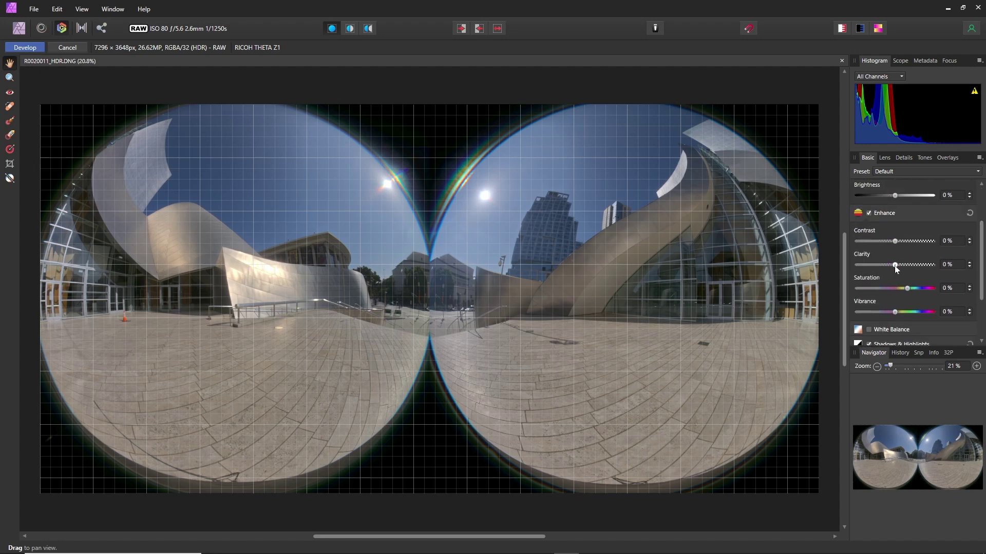
pyautogui.moveTo(894, 265)
pyautogui.mouseDown()
pyautogui.moveTo(949, 265)
pyautogui.moveTo(892, 270)
pyautogui.moveTo(900, 269)
pyautogui.mouseUp()
pyautogui.click(31, 49)
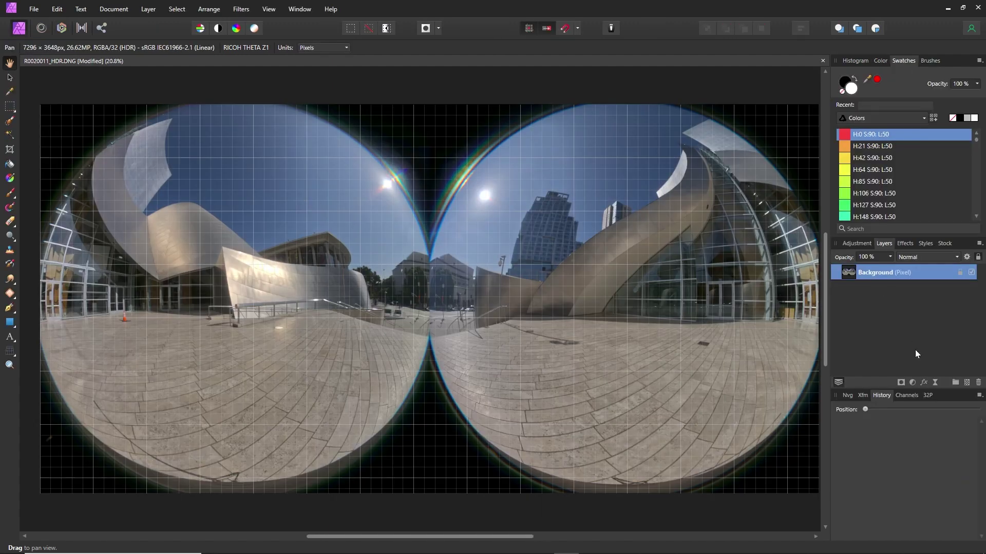
# Add a Curves adjustment layer and bend the curve up to brighten the midtones.
pyautogui.click(912, 382)
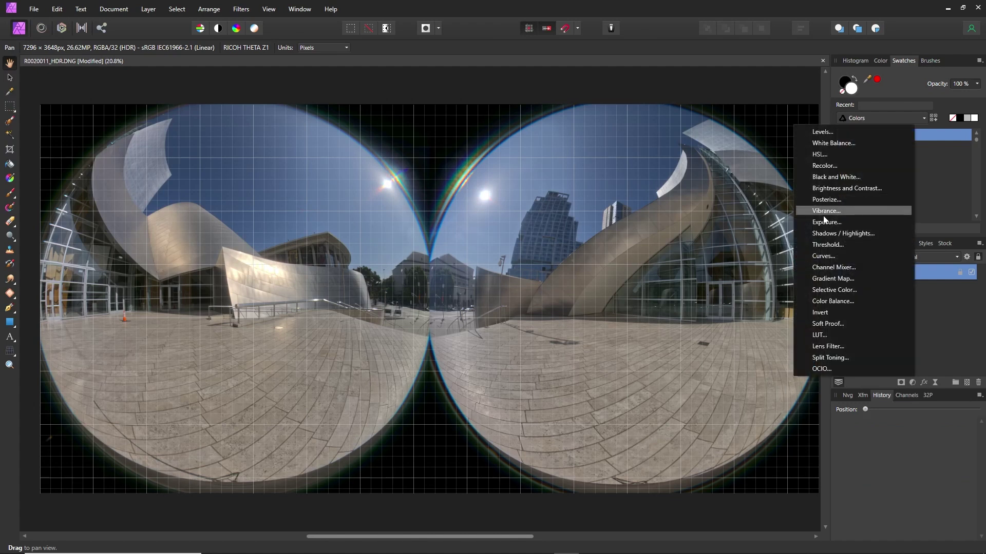
pyautogui.click(824, 256)
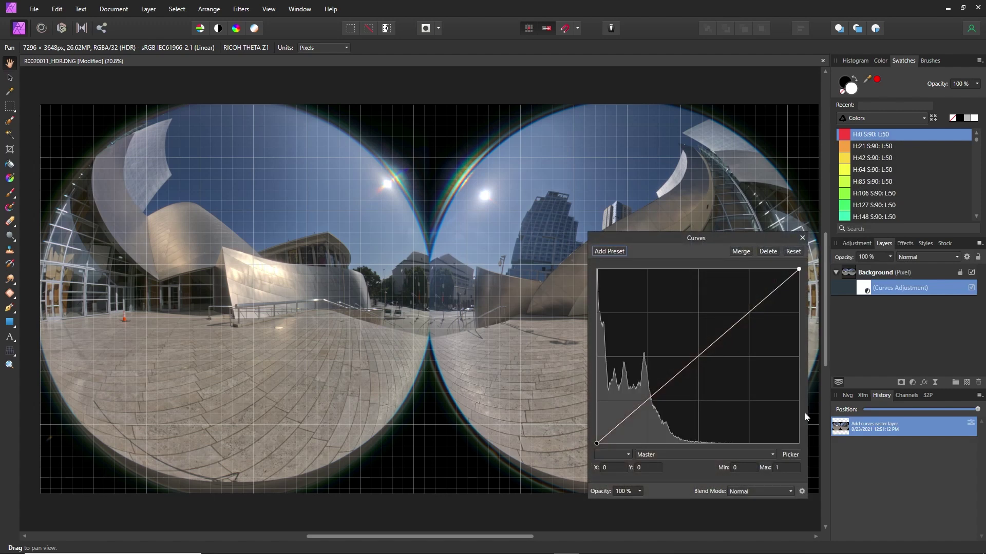
pyautogui.moveTo(651, 393); pyautogui.dragTo(647, 384)
pyautogui.moveTo(603, 435); pyautogui.dragTo(603, 441)
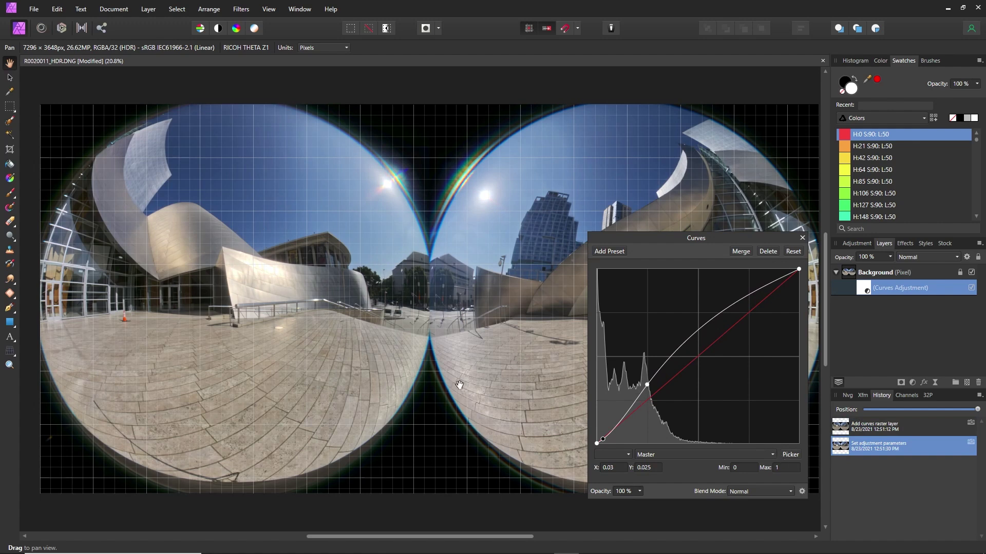
# Sample curve points from the image to set a low black point, delete the extra point, and close Curves.
pyautogui.click(790, 454)
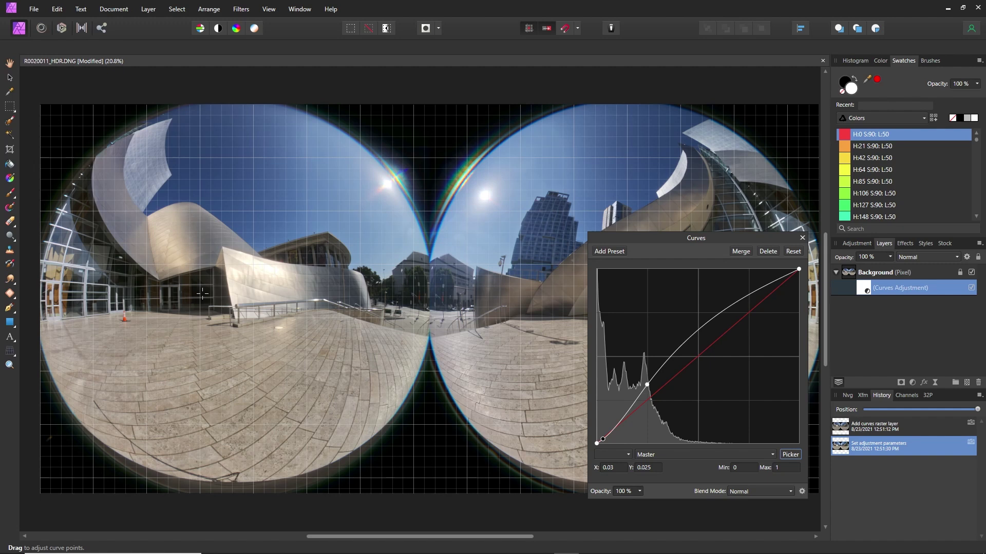
pyautogui.moveTo(202, 293)
pyautogui.mouseDown()
pyautogui.moveTo(203, 326)
pyautogui.moveTo(203, 294)
pyautogui.mouseUp()
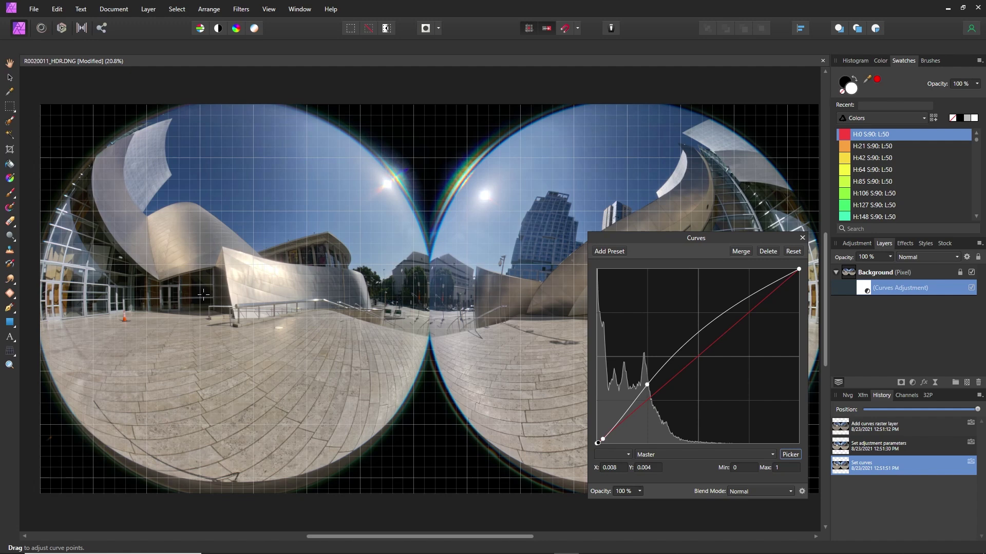
pyautogui.moveTo(203, 294); pyautogui.dragTo(203, 294)
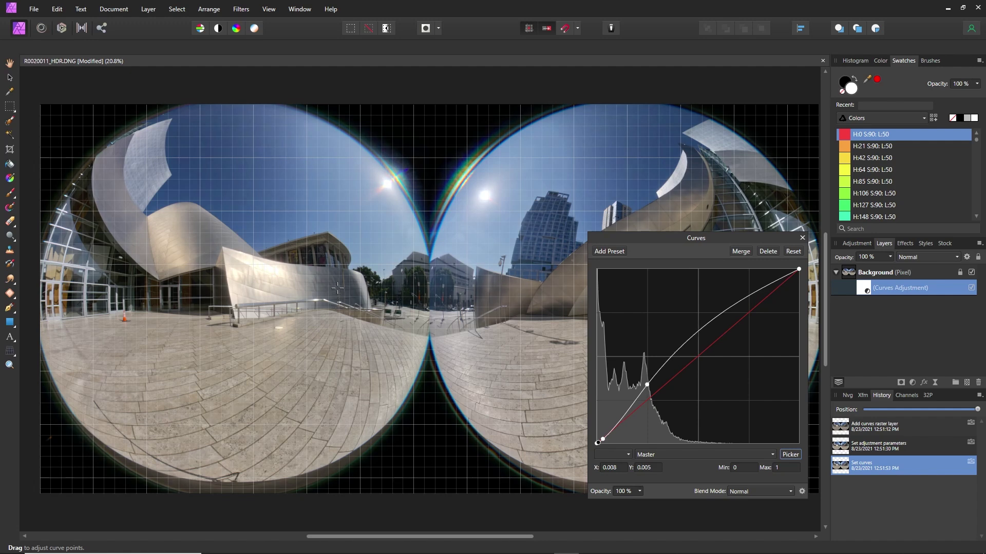
pyautogui.moveTo(338, 288)
pyautogui.mouseDown()
pyautogui.moveTo(338, 302)
pyautogui.moveTo(340, 289)
pyautogui.mouseUp()
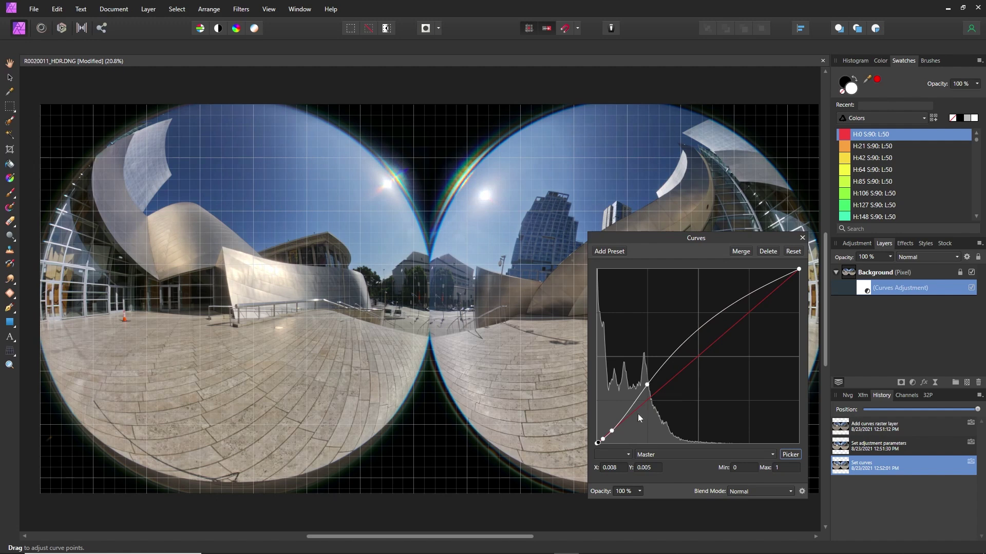
pyautogui.click(612, 431)
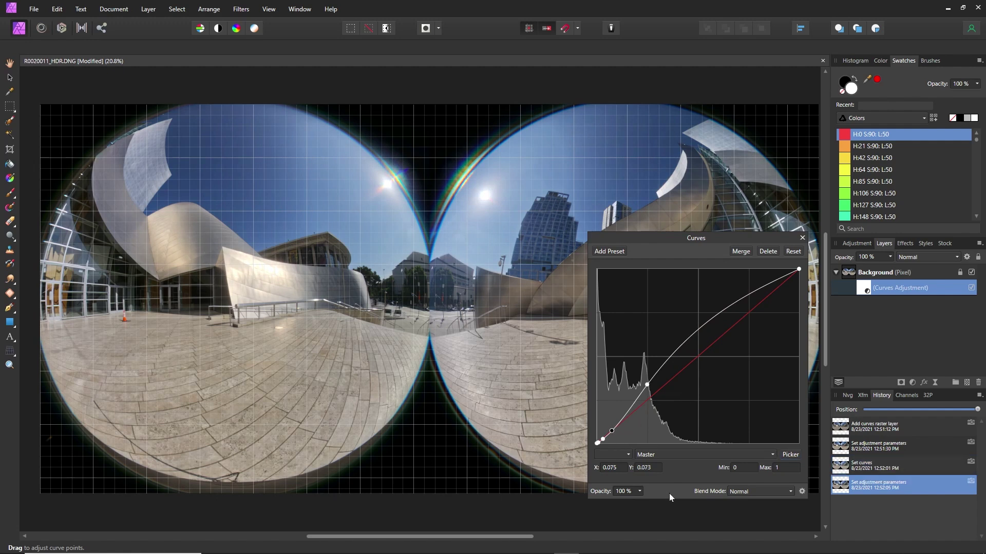
pyautogui.press('Delete')
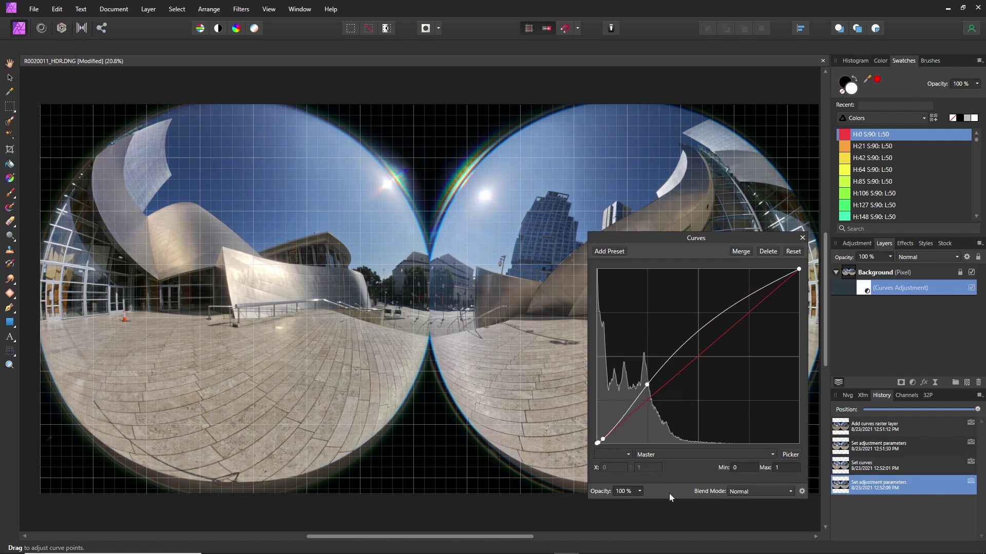
pyautogui.click(802, 238)
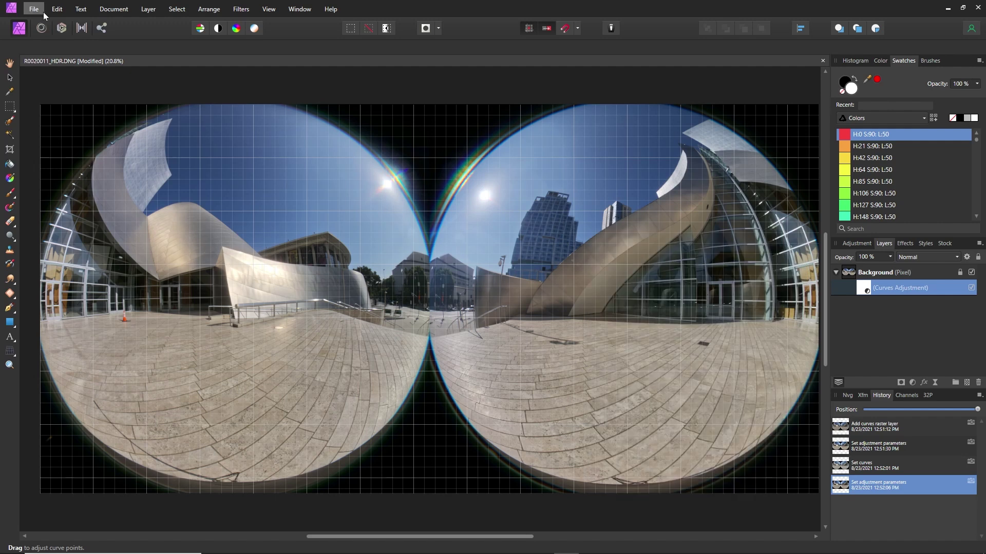
# Export as TIFF RGB 8-bit, saving R0020011_HDR.tiff in the theta z1 stitcher test2 folder.
pyautogui.click(41, 12)
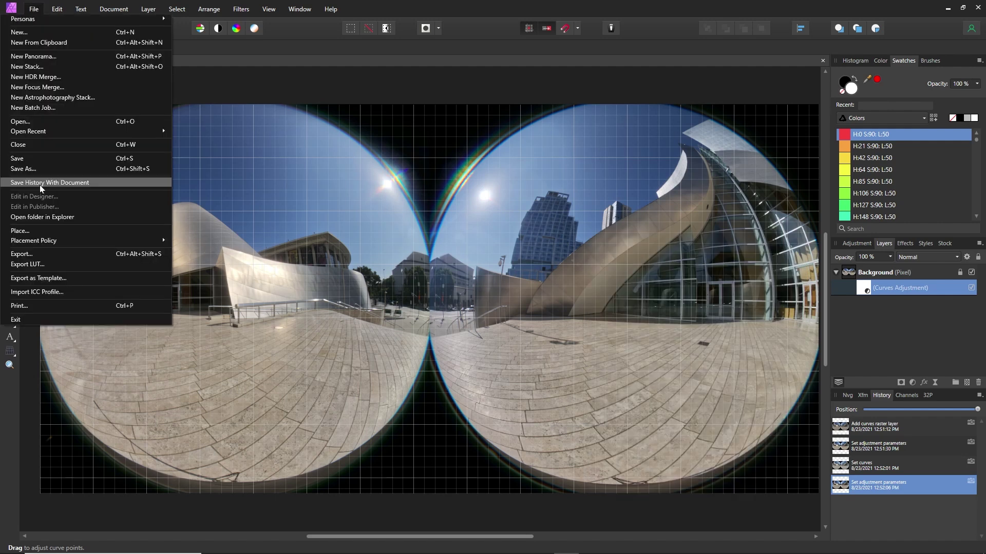
pyautogui.click(29, 255)
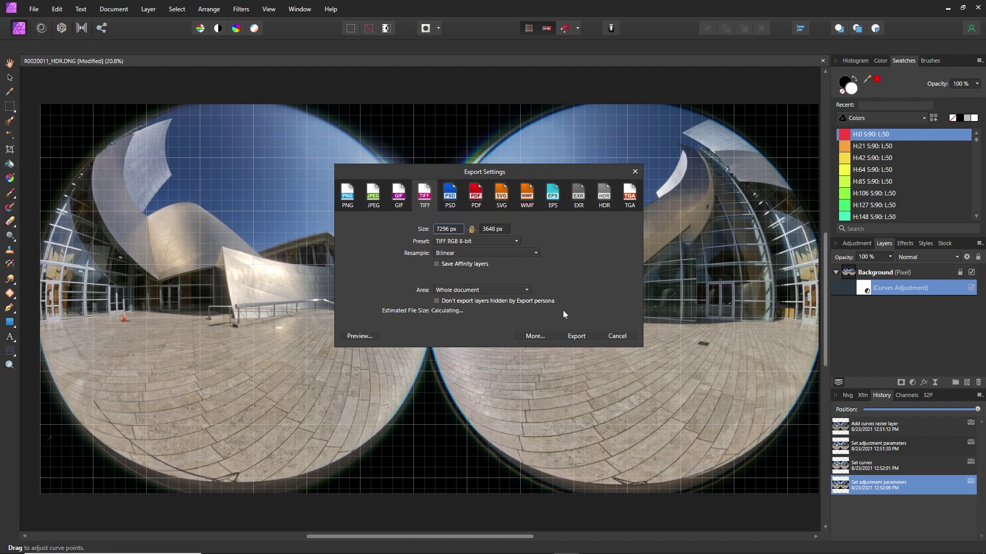
pyautogui.click(588, 337)
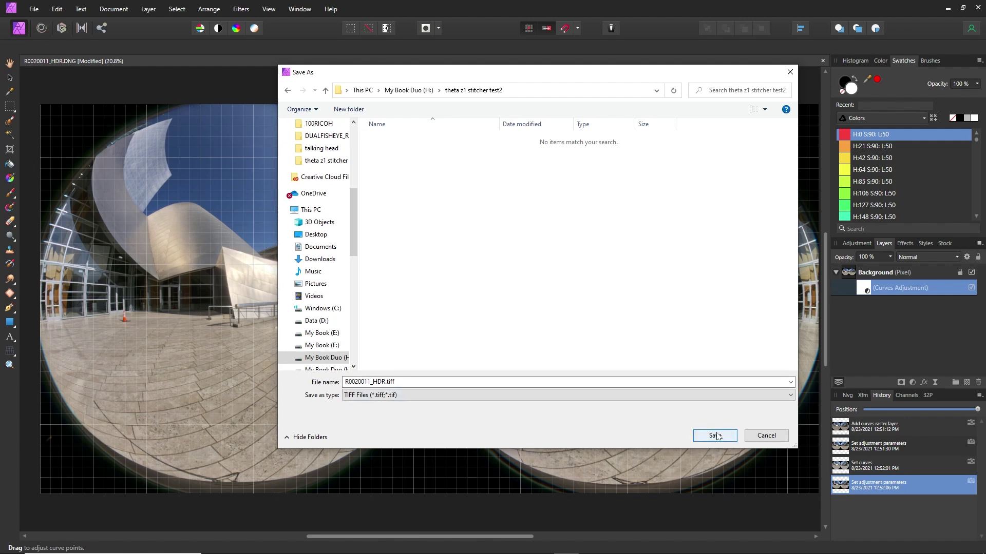
pyautogui.click(714, 439)
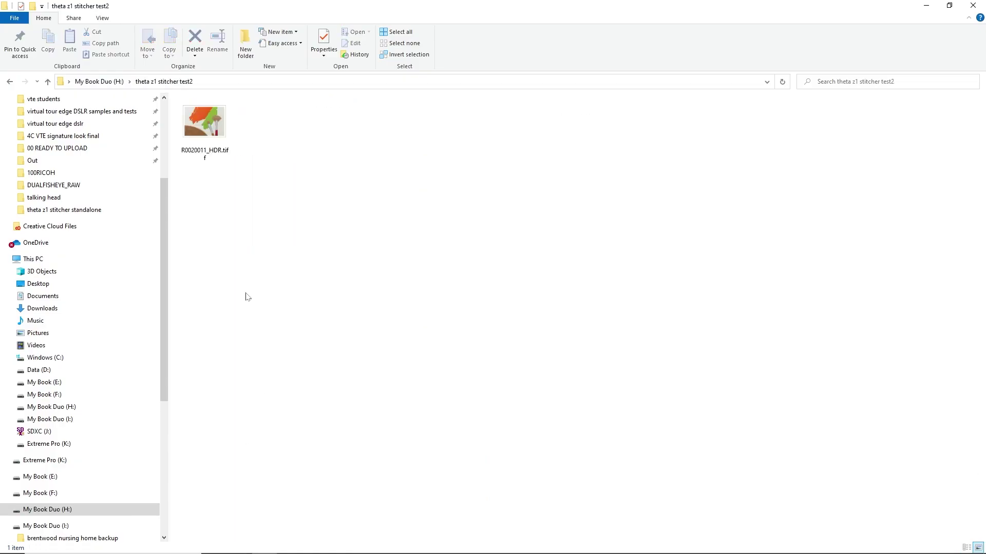
# Drag R0020011_HDR.tiff onto the RICOH THETA Stitcher taskbar icon.
pyautogui.click(208, 131)
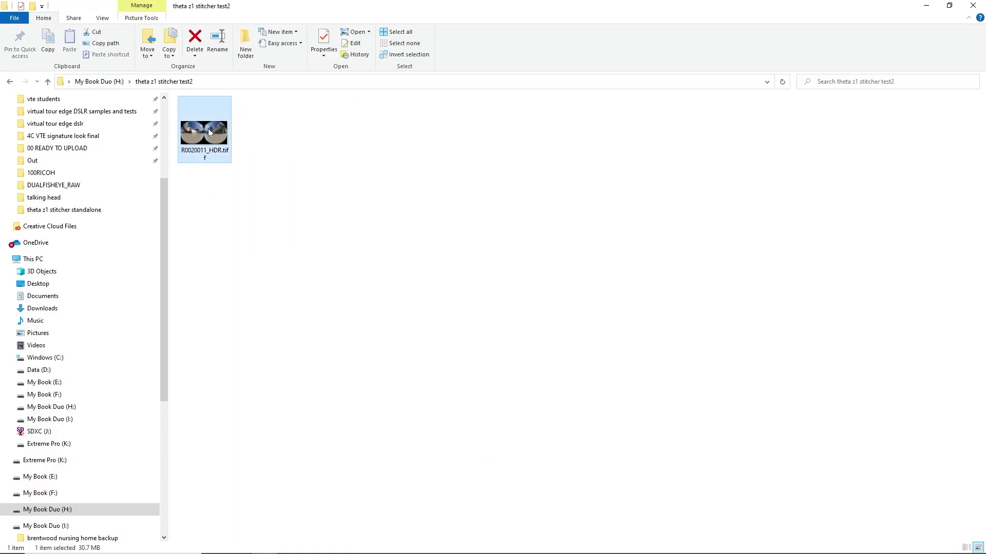
pyautogui.moveTo(208, 129); pyautogui.dragTo(458, 269)
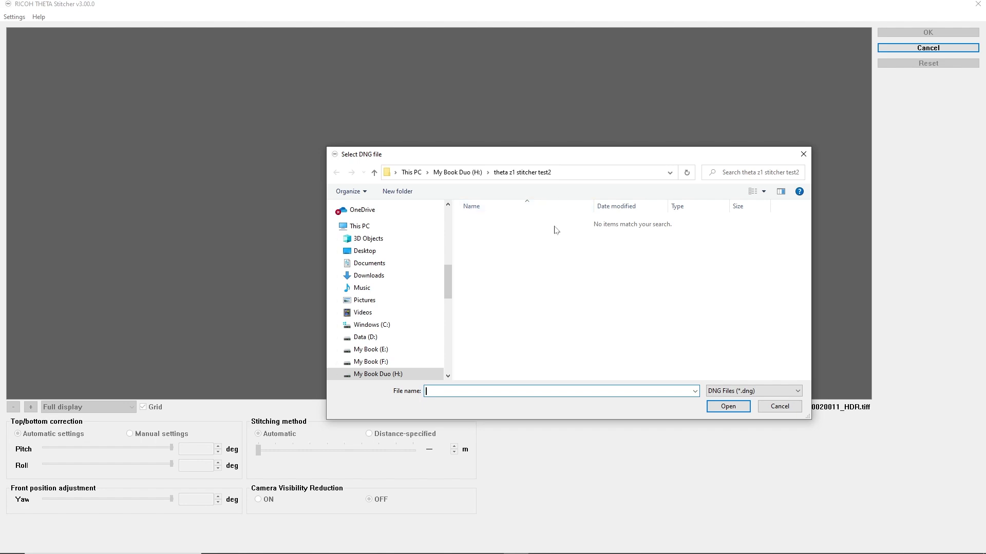
# Go to H: > theta z1 2021 > DUALFISHEYE_RAW and open R0020011_HDR.DNG.
pyautogui.click(462, 174)
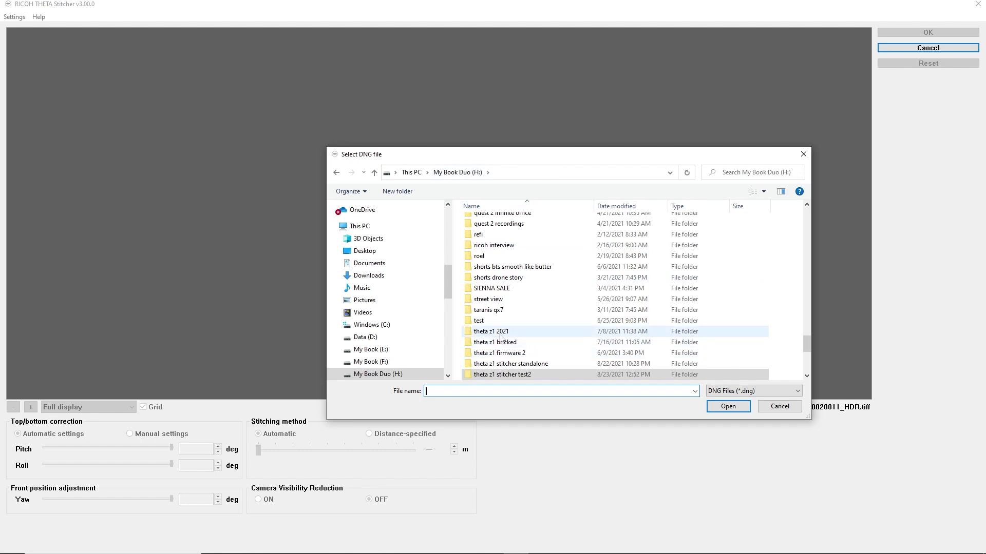
pyautogui.doubleClick(500, 333)
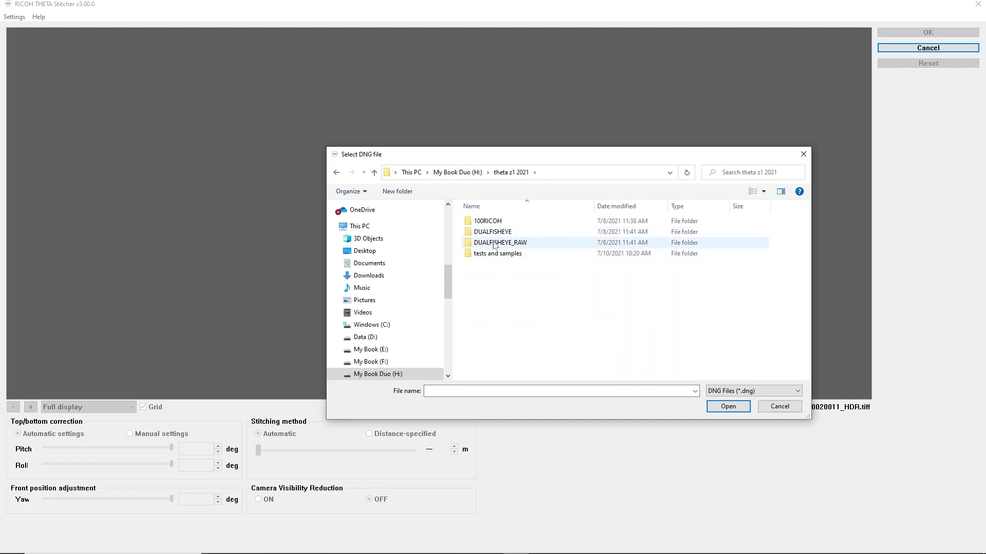
pyautogui.doubleClick(495, 245)
pyautogui.scroll(-3, 650, 341)
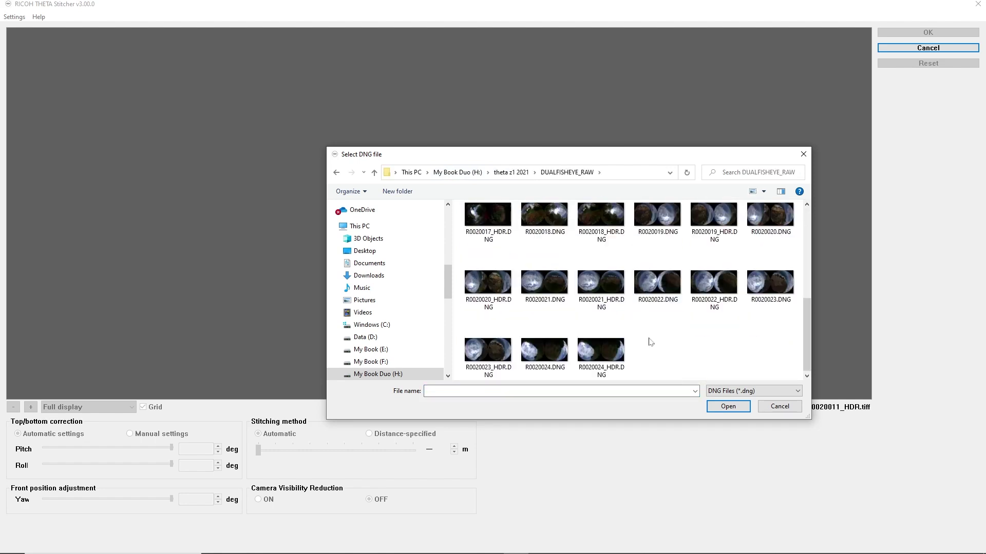
pyautogui.scroll(5, 651, 341)
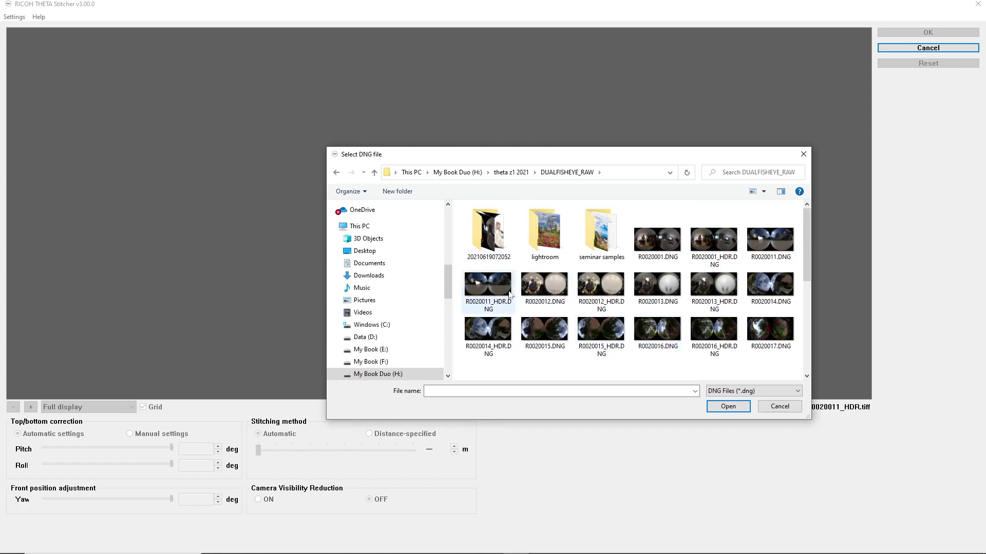
pyautogui.doubleClick(510, 294)
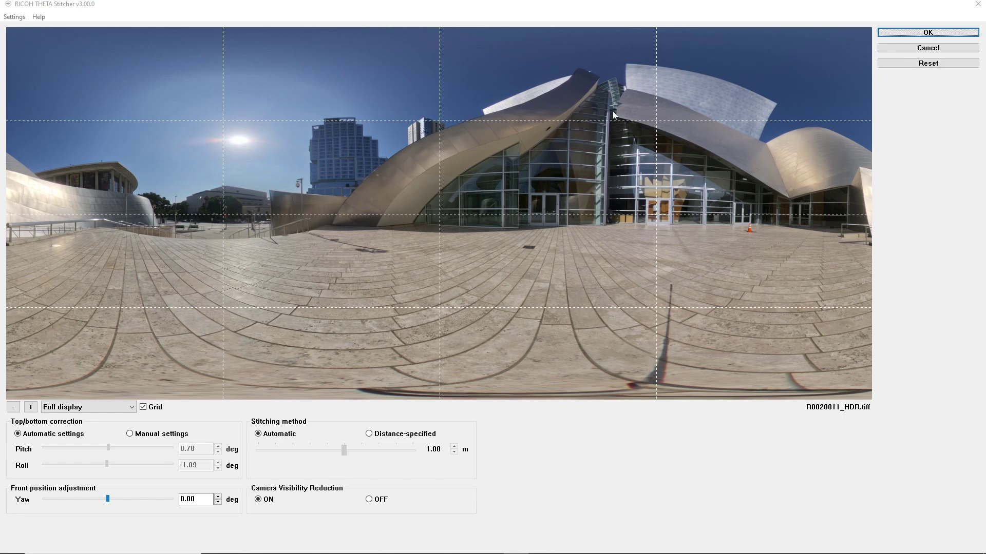
# Switch top/bottom correction to Manual settings and enter a pitch of -1.00°.
pyautogui.click(132, 435)
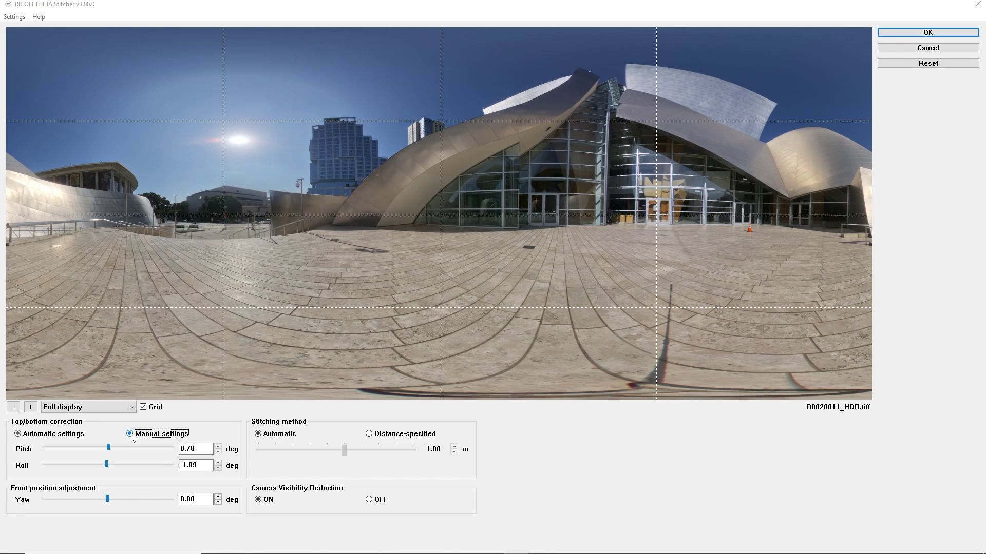
pyautogui.click(218, 452)
pyautogui.click(218, 451)
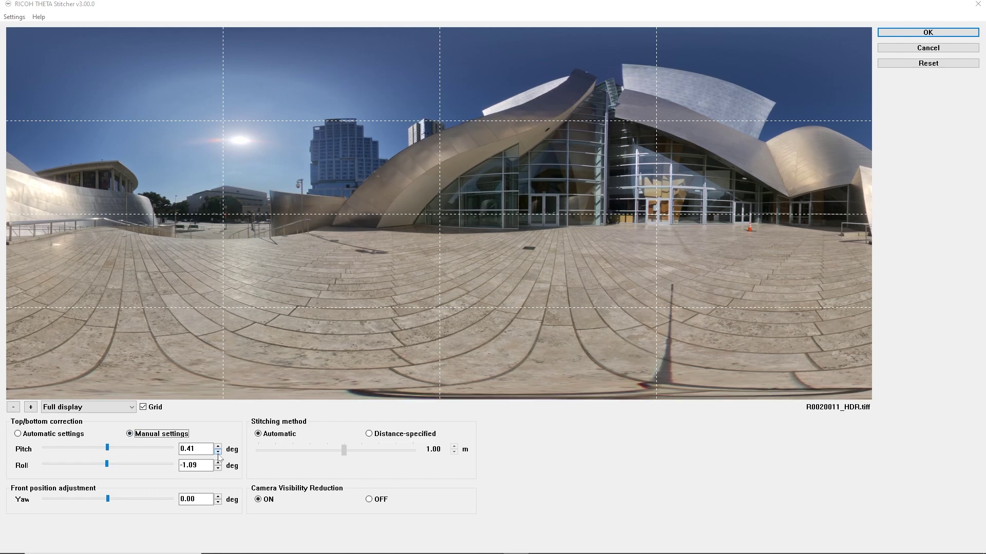
pyautogui.moveTo(110, 447); pyautogui.dragTo(108, 447)
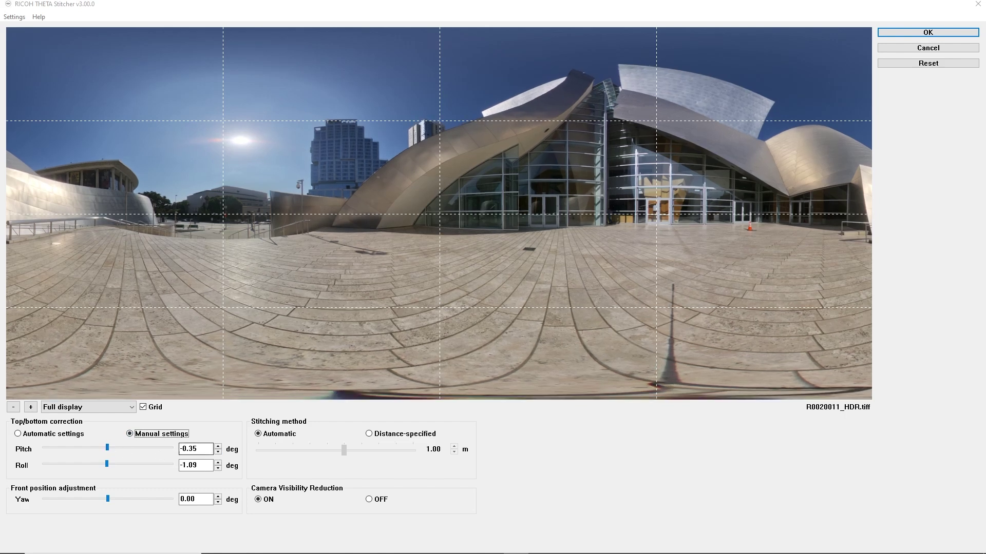
pyautogui.doubleClick(196, 449)
pyautogui.write('-1')
pyautogui.press('Return')
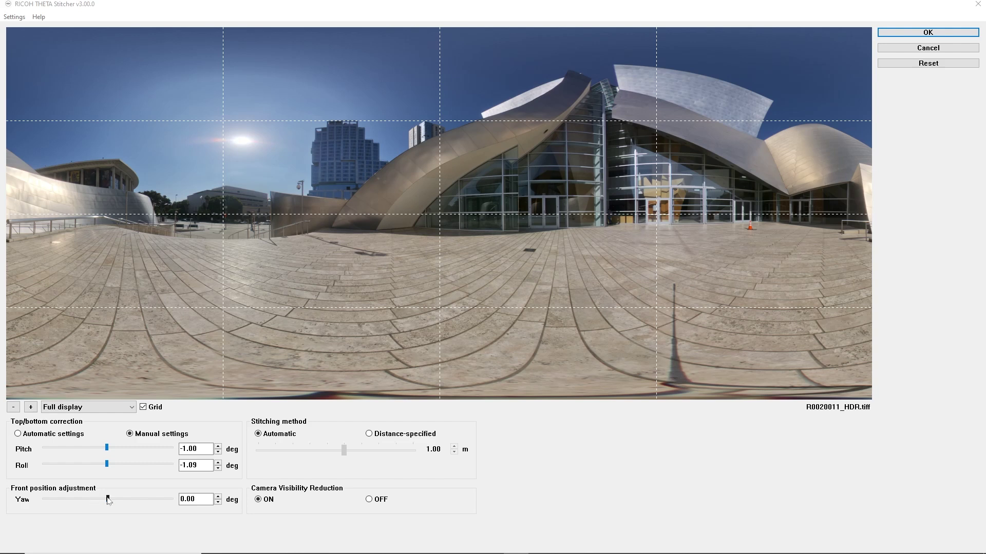
# Set yaw to -90.36°, turn camera visibility reduction OFF, and start stitching.
pyautogui.moveTo(108, 499); pyautogui.dragTo(84, 500)
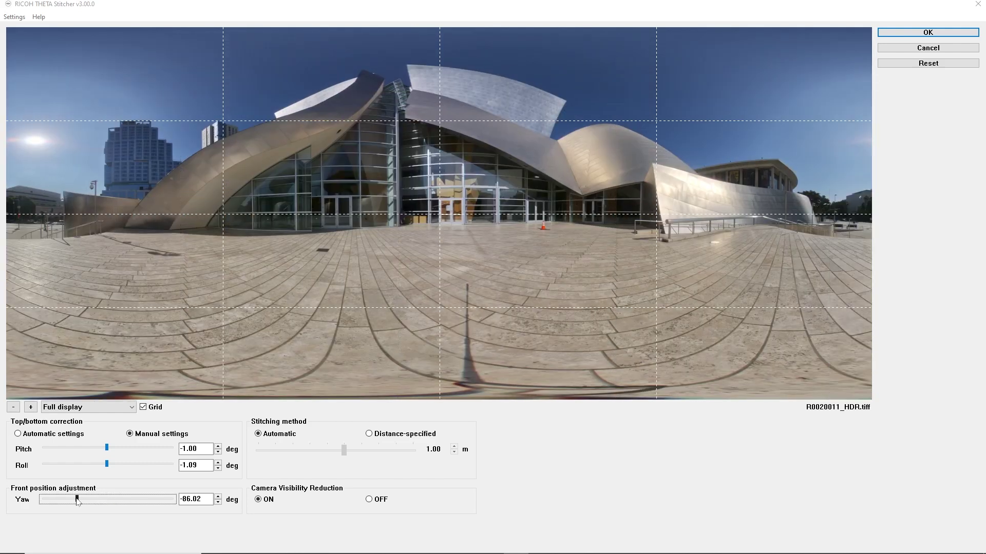
pyautogui.press('Left')
pyautogui.press('Left')
pyautogui.press('Left')
pyautogui.press('Left')
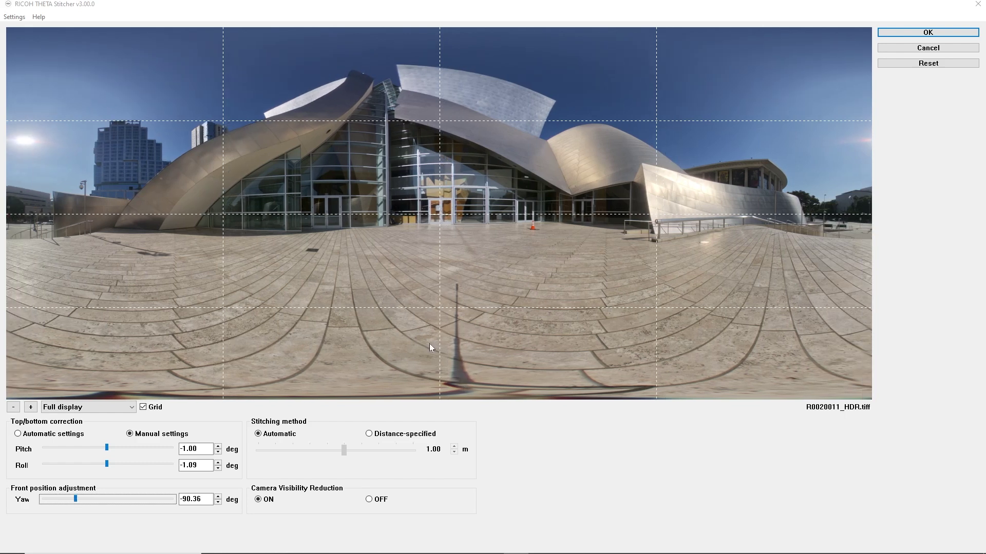
pyautogui.click(371, 500)
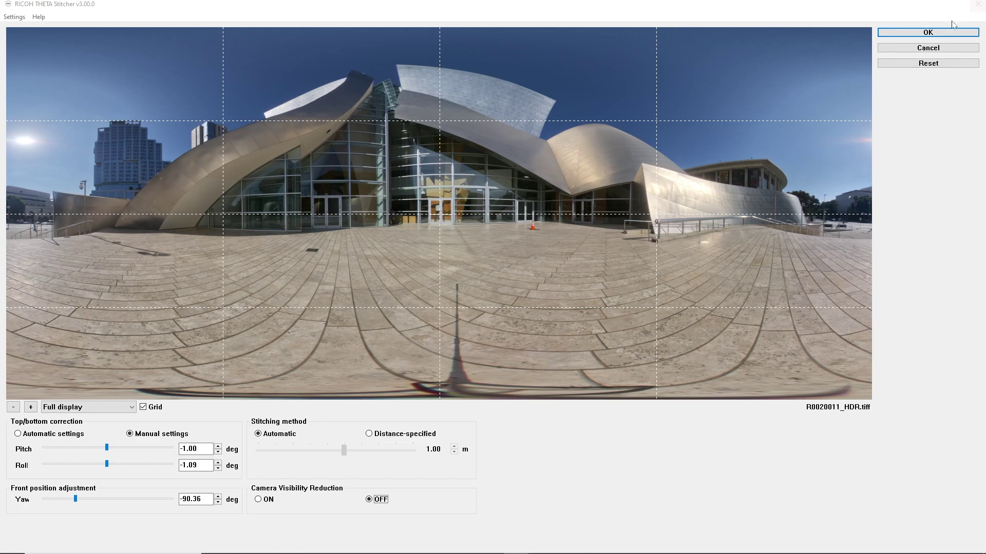
pyautogui.click(928, 33)
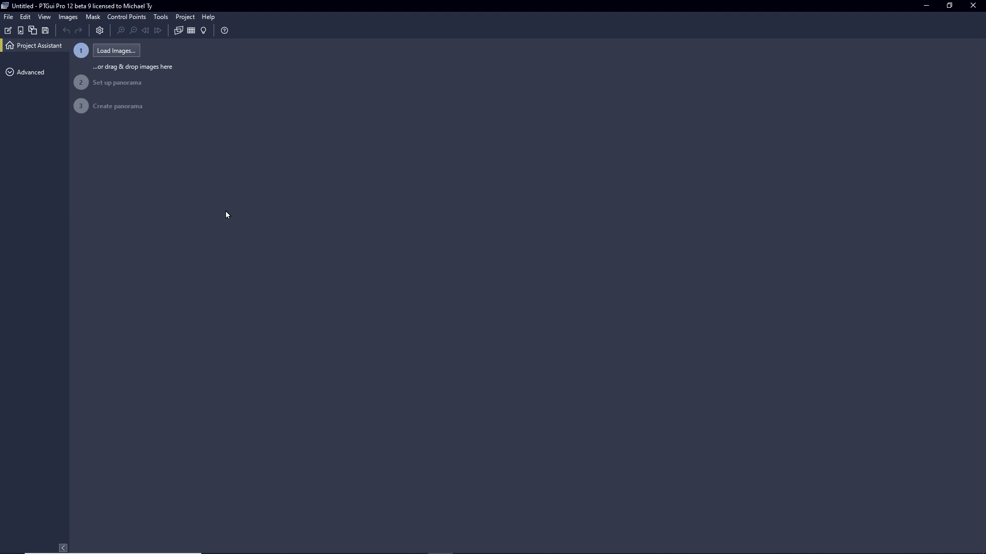
# Load the denoised HDR tif and apply the theta z1 parking2 template.
pyautogui.click(112, 50)
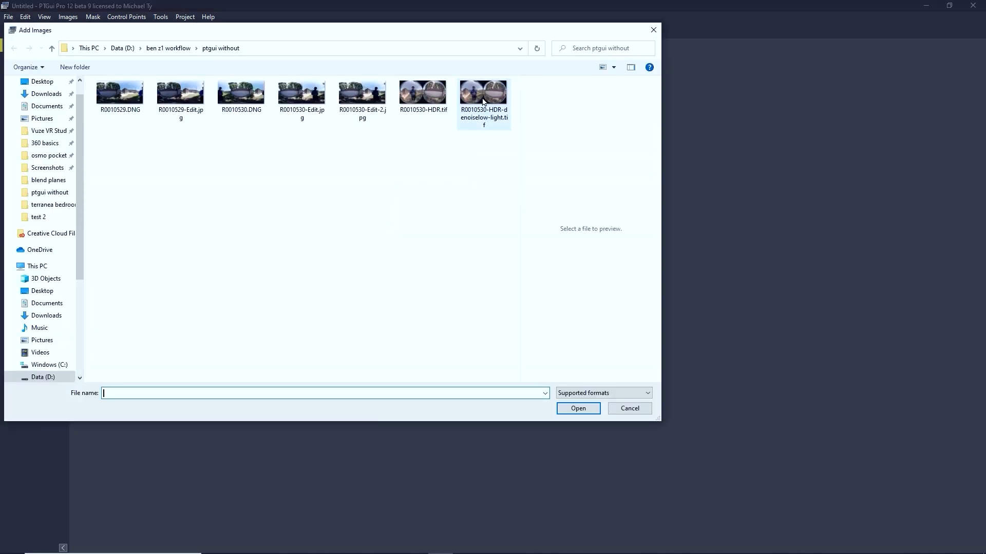
pyautogui.doubleClick(482, 101)
pyautogui.click(8, 17)
pyautogui.moveTo(61, 66)
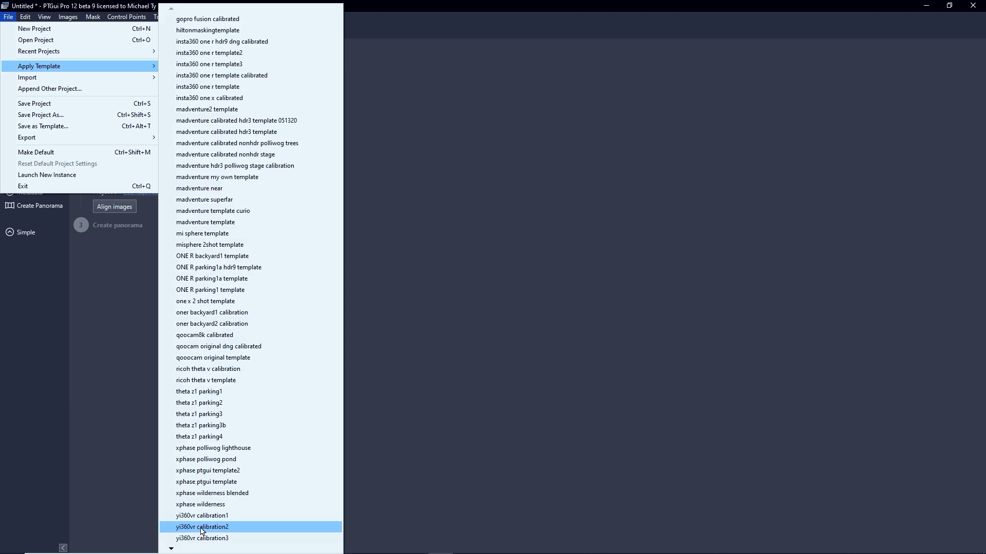
pyautogui.click(230, 404)
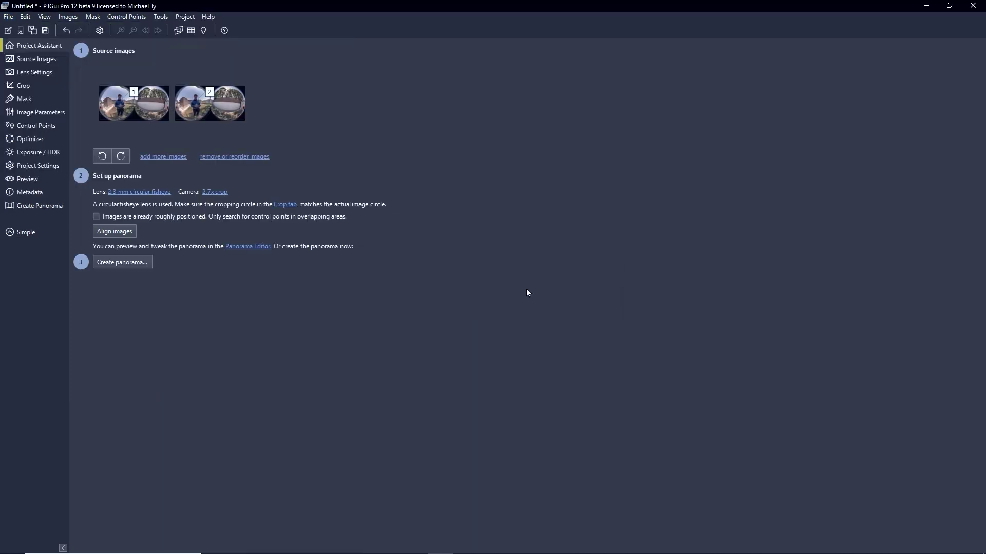
pyautogui.click(161, 18)
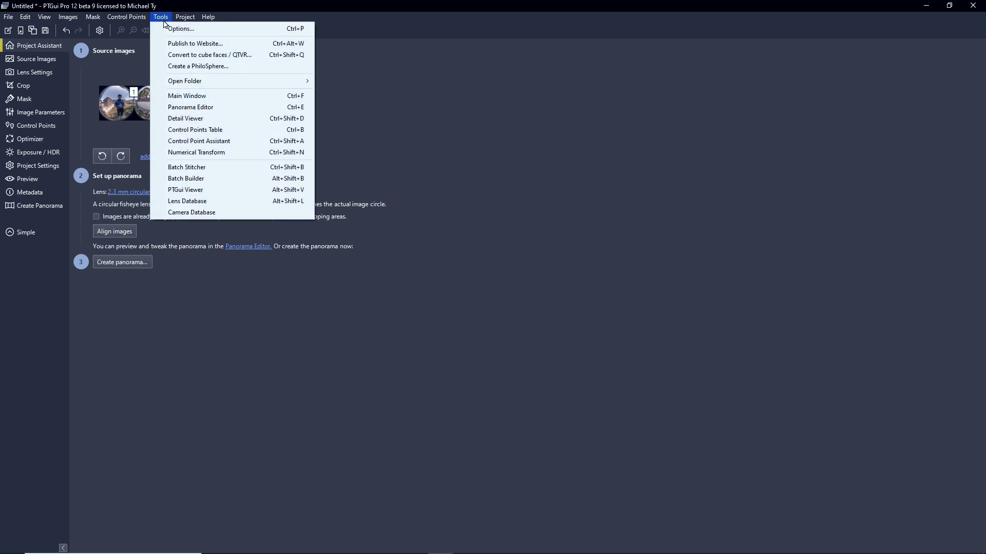
pyautogui.click(195, 108)
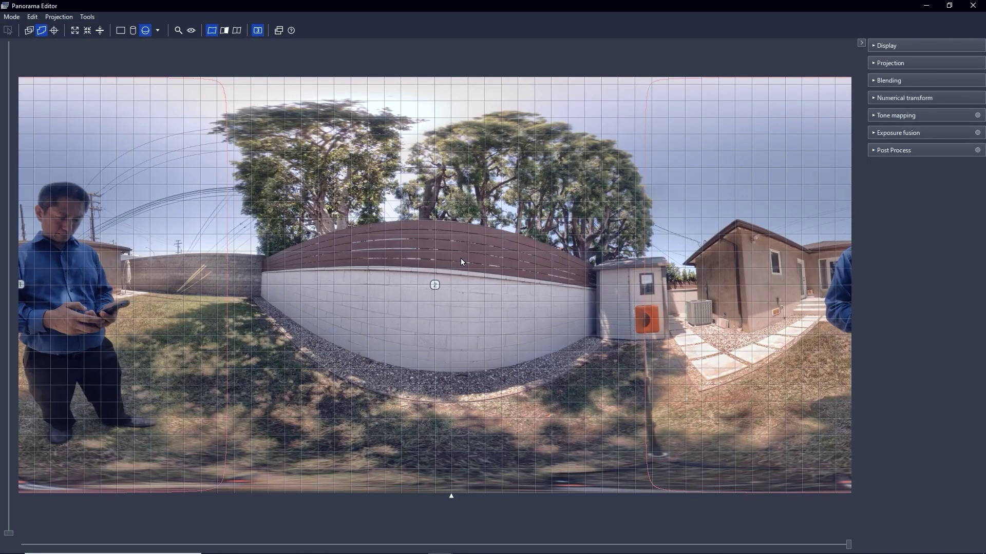
pyautogui.click(499, 273)
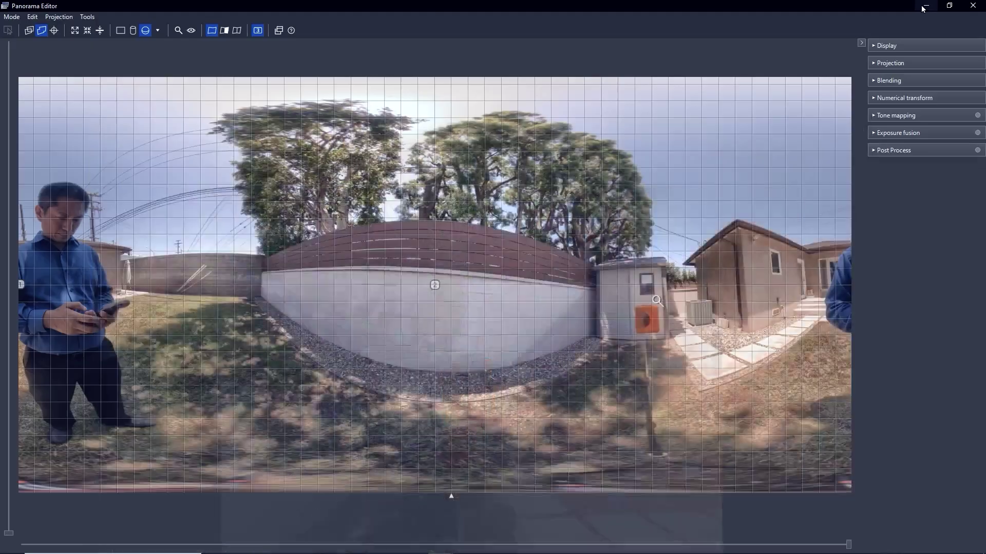
# In the Mask tab, paint green masks over the orange camera box and shed window at 100% zoom.
pyautogui.click(934, 5)
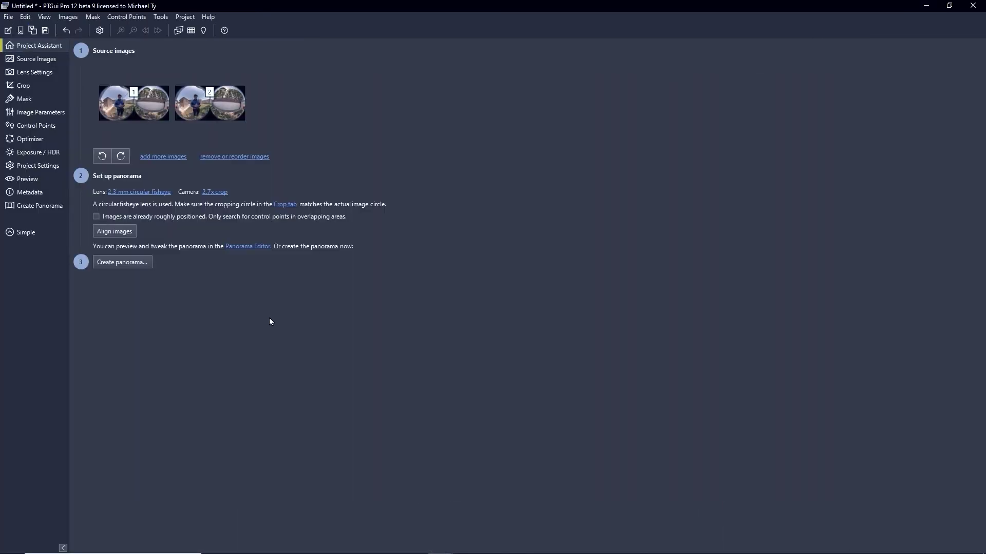
pyautogui.click(44, 101)
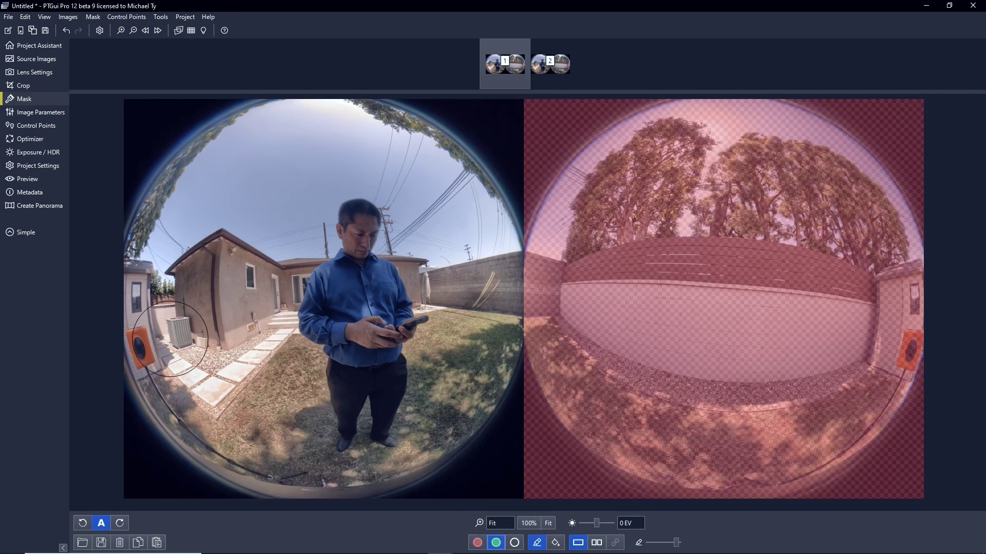
pyautogui.scroll(-5, 171, 339)
pyautogui.click(135, 332)
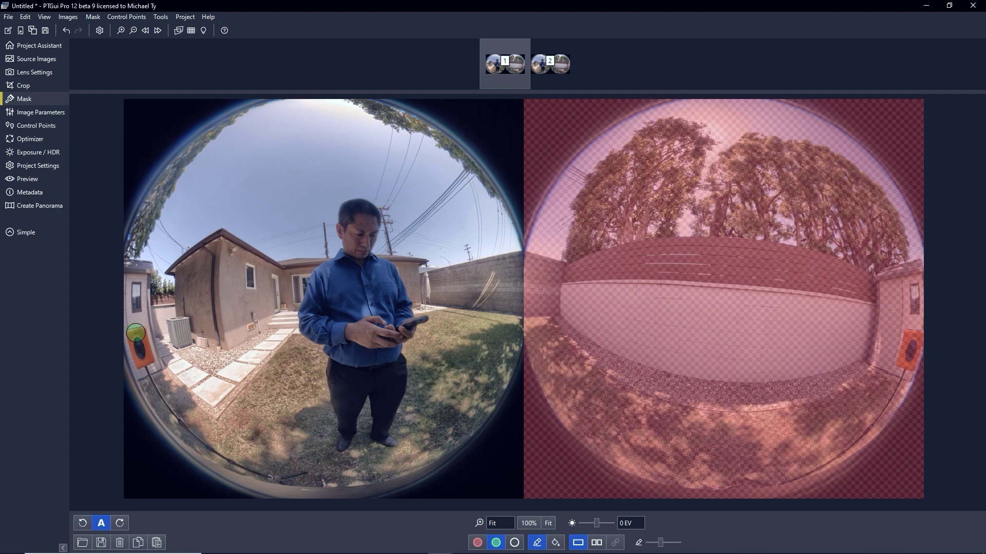
pyautogui.moveTo(135, 333)
pyautogui.mouseDown()
pyautogui.moveTo(144, 366)
pyautogui.moveTo(137, 346)
pyautogui.moveTo(147, 334)
pyautogui.mouseUp()
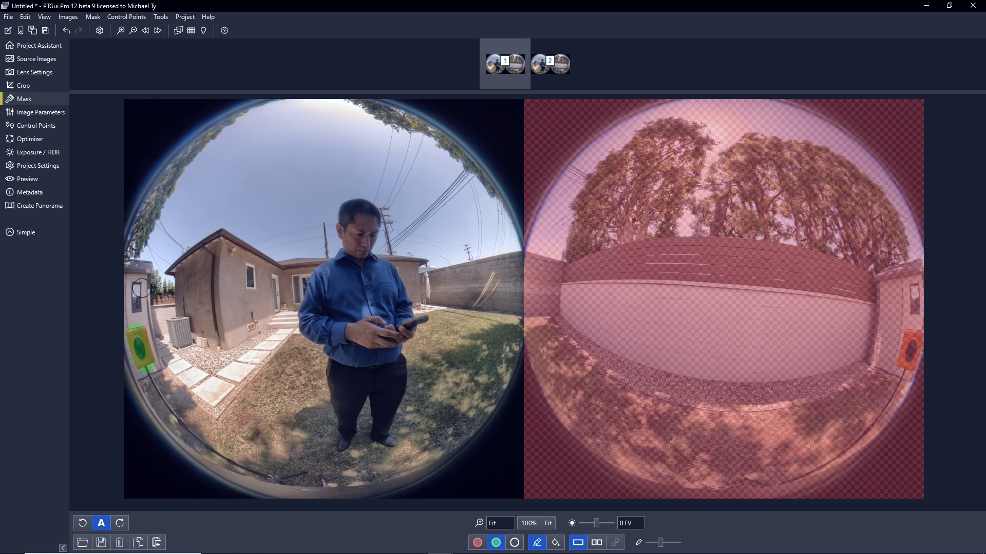
pyautogui.moveTo(139, 287); pyautogui.dragTo(139, 303)
pyautogui.click(529, 523)
pyautogui.moveTo(411, 506); pyautogui.dragTo(193, 507)
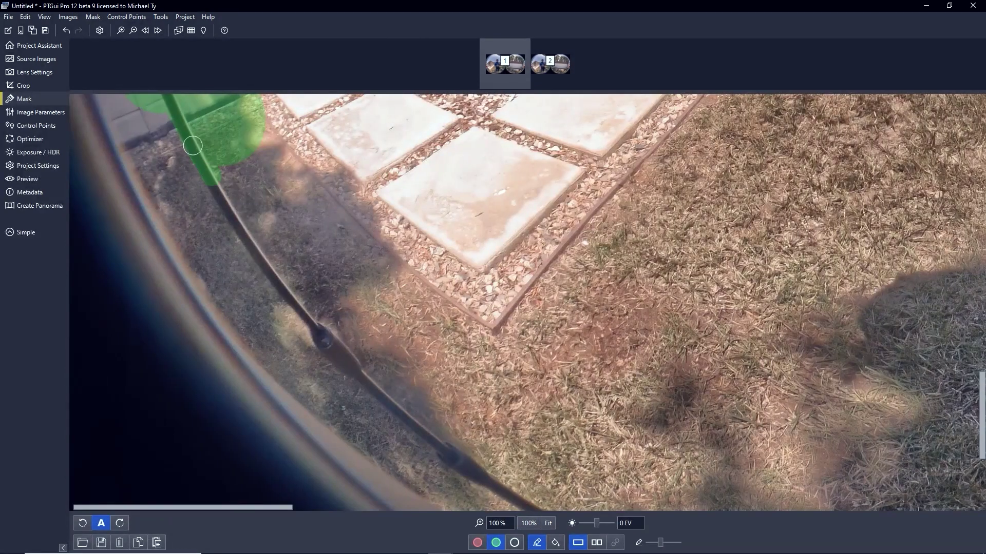
pyautogui.moveTo(208, 177)
pyautogui.mouseDown()
pyautogui.moveTo(276, 279)
pyautogui.moveTo(418, 425)
pyautogui.moveTo(549, 314)
pyautogui.moveTo(780, 407)
pyautogui.moveTo(919, 377)
pyautogui.mouseUp()
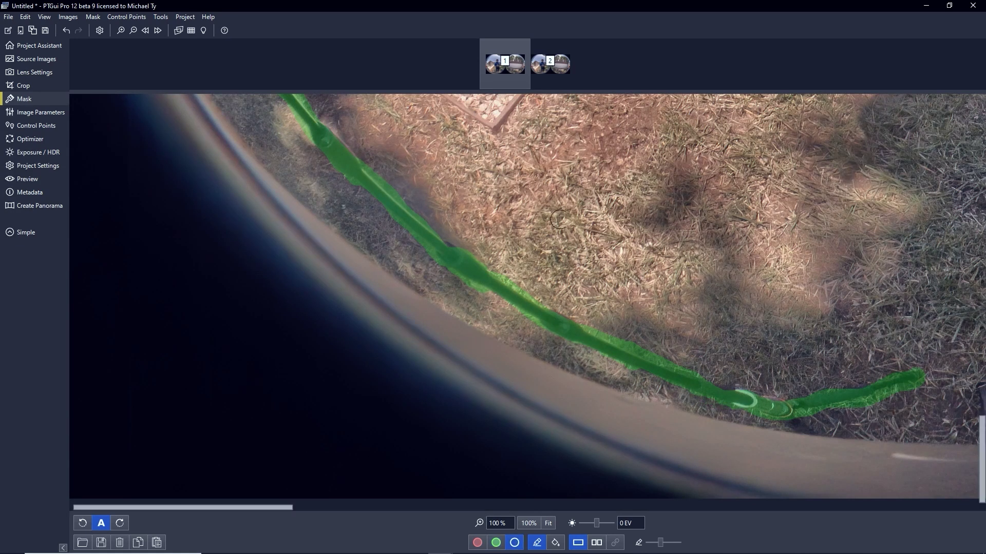
# Open the Panorama Editor's Detail Viewer and look down at the pole, orange camera box and ground cable seam.
pyautogui.click(161, 17)
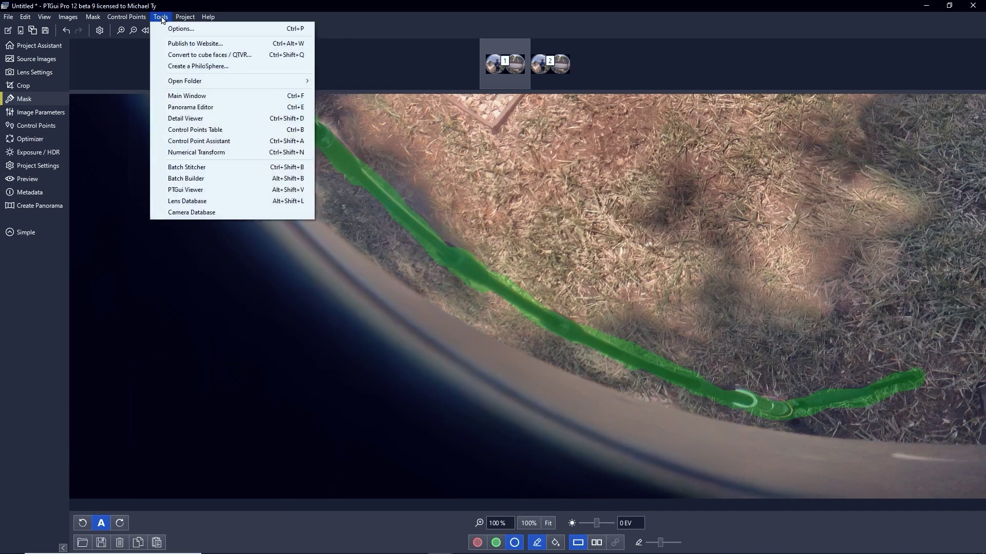
pyautogui.click(191, 108)
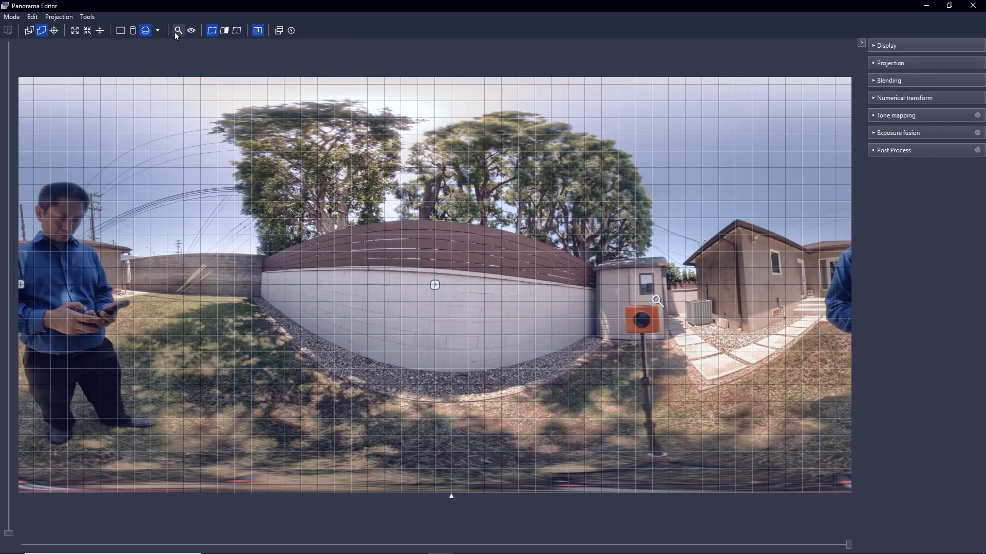
pyautogui.click(191, 30)
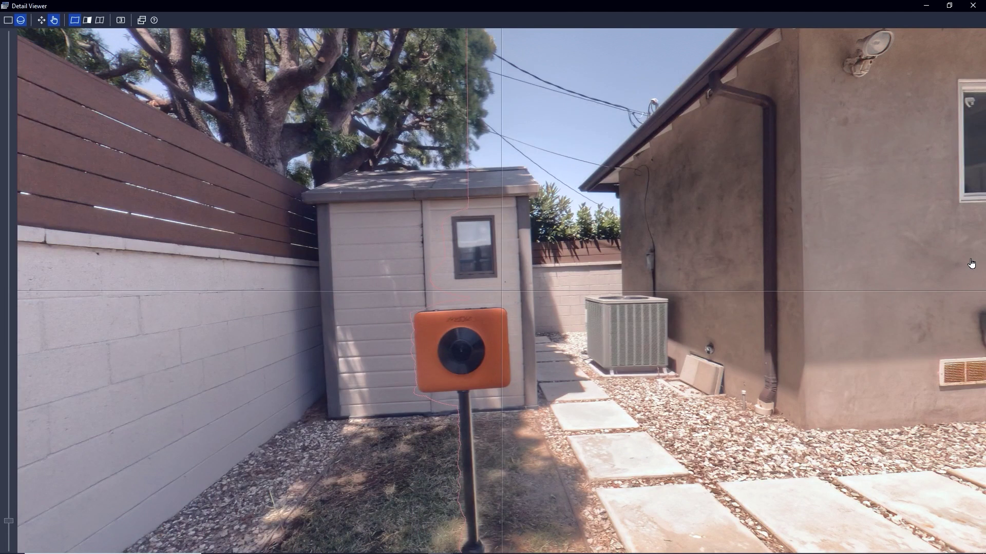
pyautogui.moveTo(705, 349); pyautogui.dragTo(589, 312)
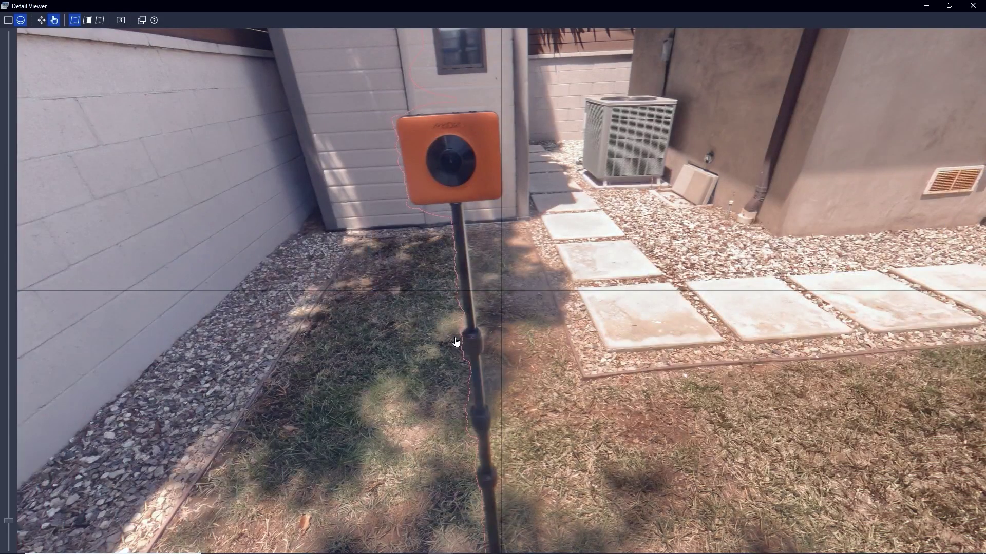
pyautogui.moveTo(513, 246); pyautogui.dragTo(511, 272)
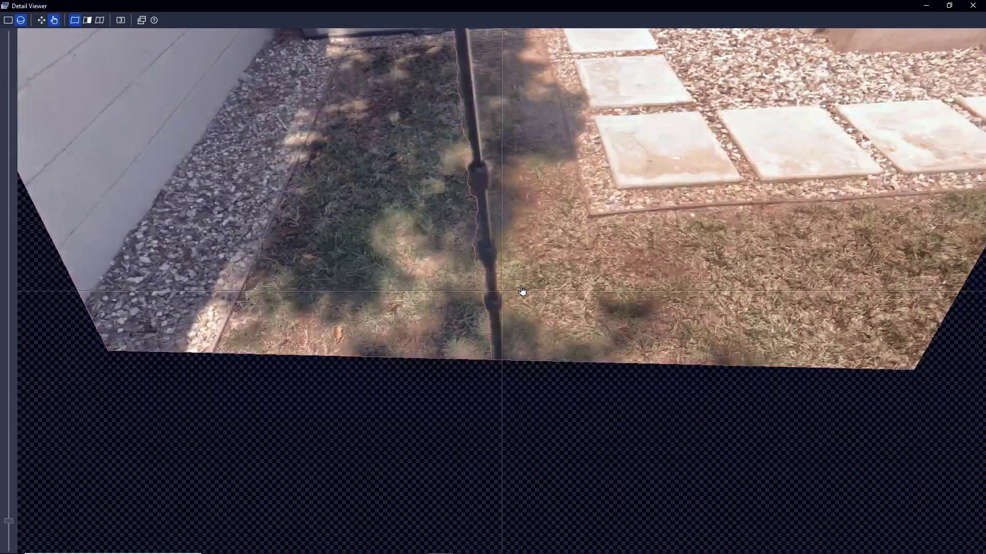